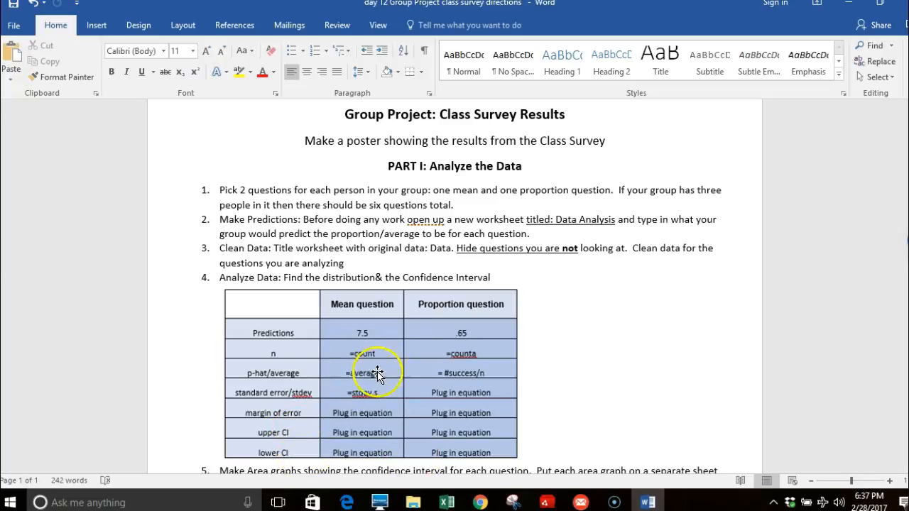
- Switch to the student survey data workbook in Excel and bold the two prediction values in B2:C2
mouse_move(446, 501)
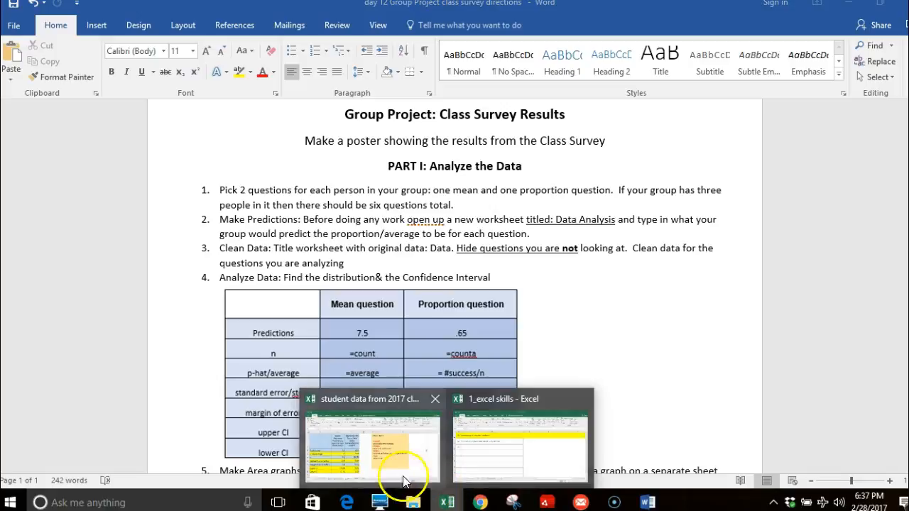
left_click(397, 472)
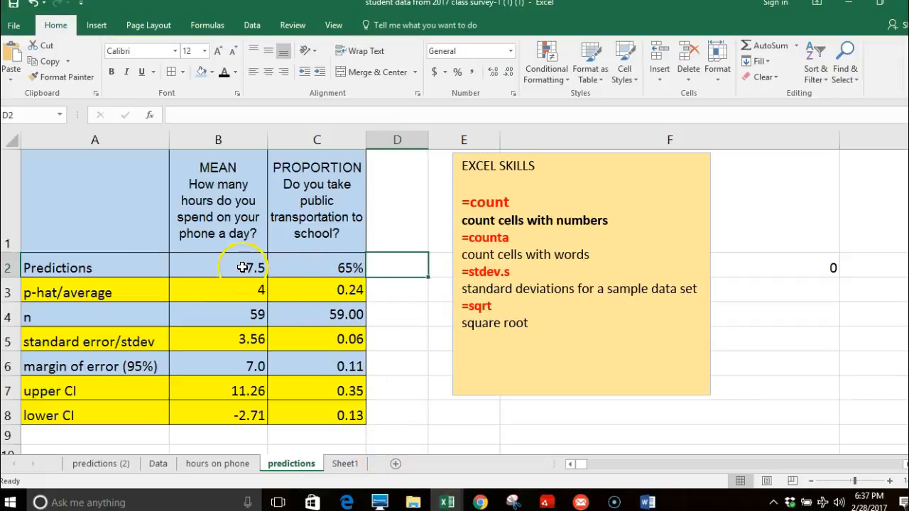
left_click_drag(222, 273, 298, 269)
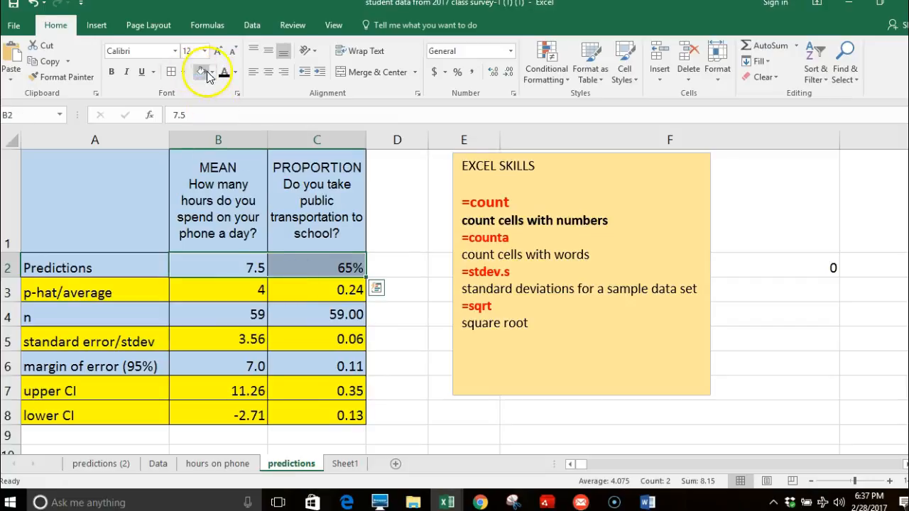
left_click(111, 73)
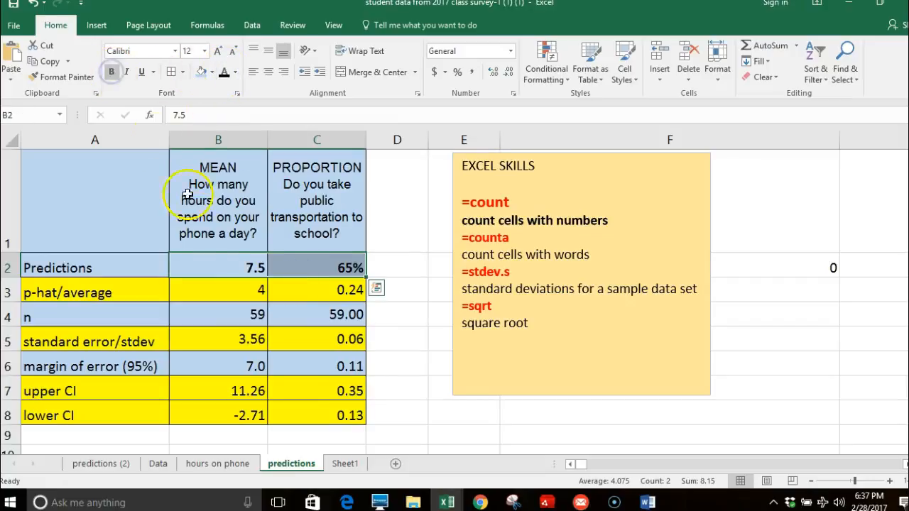
- Calculate the average phone hours in B3 with an AVERAGE formula over Data!B2:B60
left_click(234, 284)
left_click(303, 287)
left_click(252, 290)
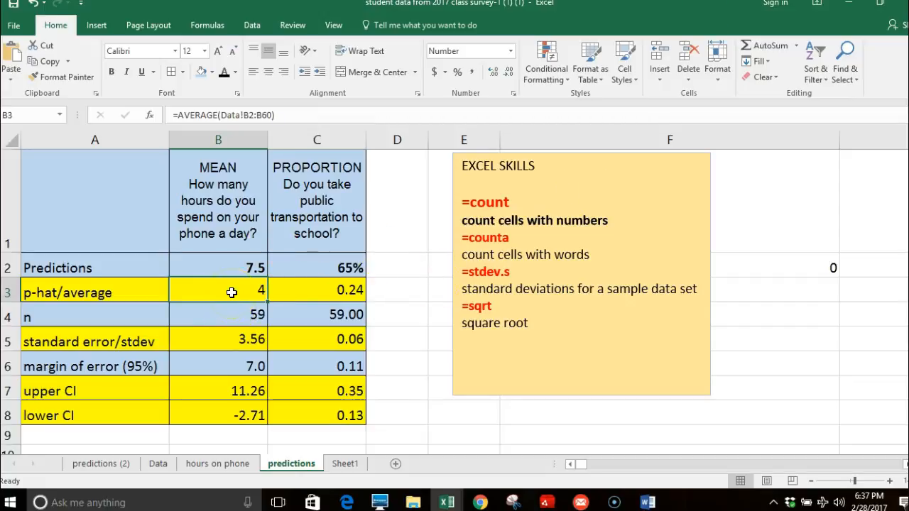
type("=average")
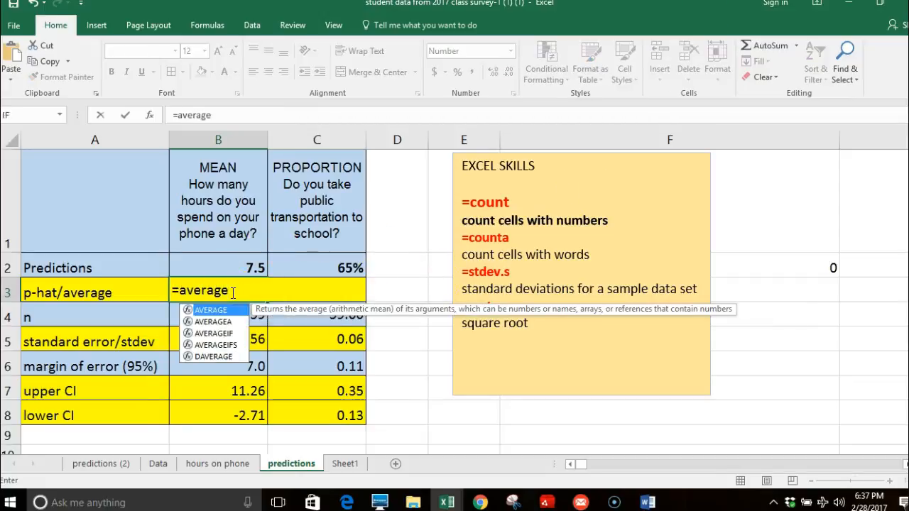
type("(")
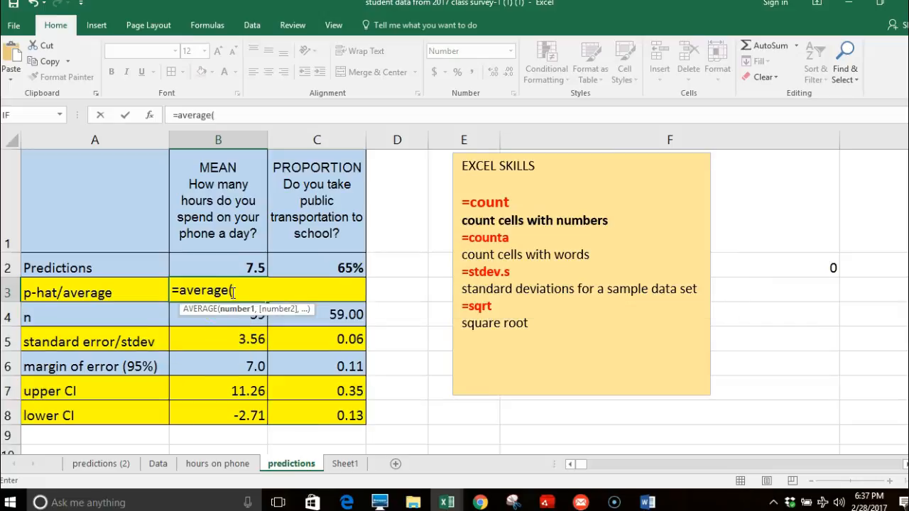
left_click(159, 464)
left_click(38, 309)
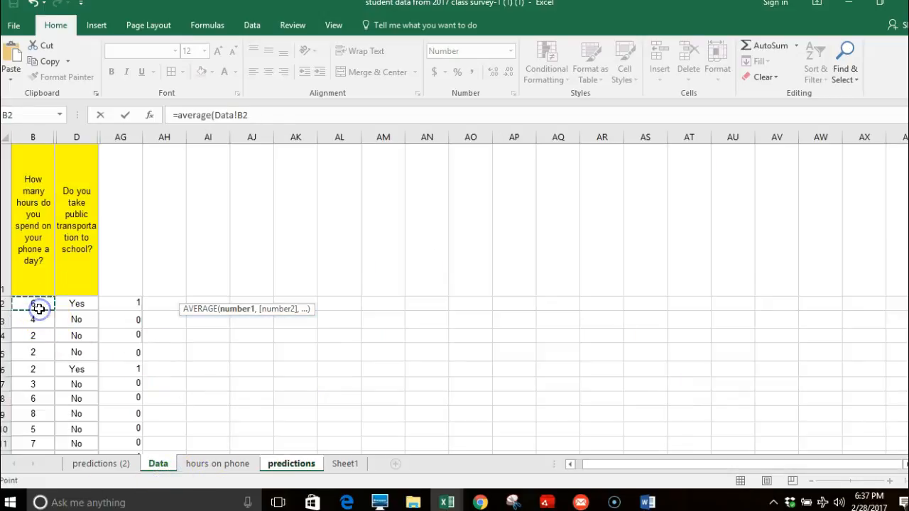
key("ctrl+shift+Down")
key("Return")
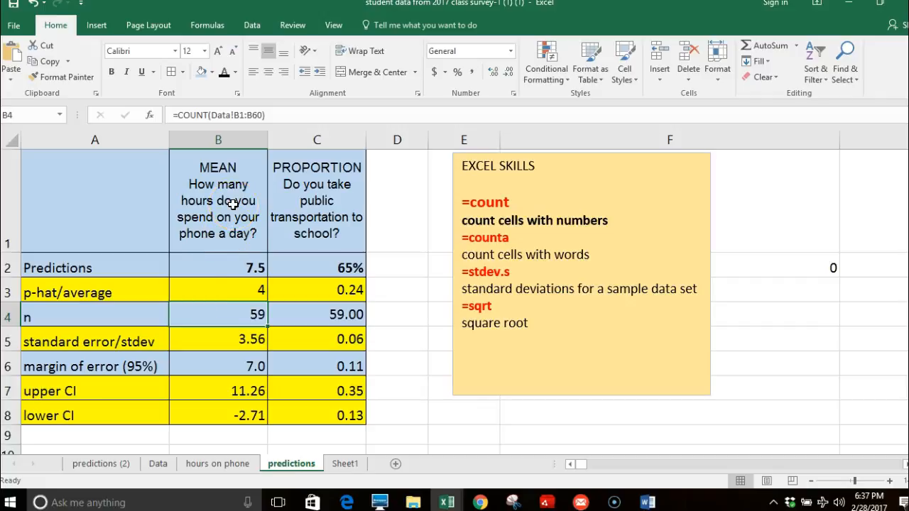
- Calculate n for the mean question in B4 with a COUNT formula over Data!B1:B60
type("=count")
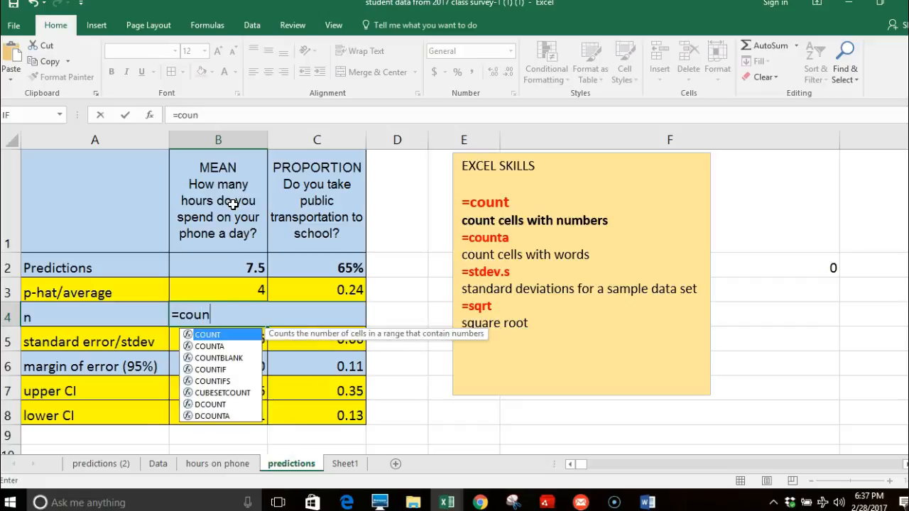
double_click(206, 336)
left_click(157, 465)
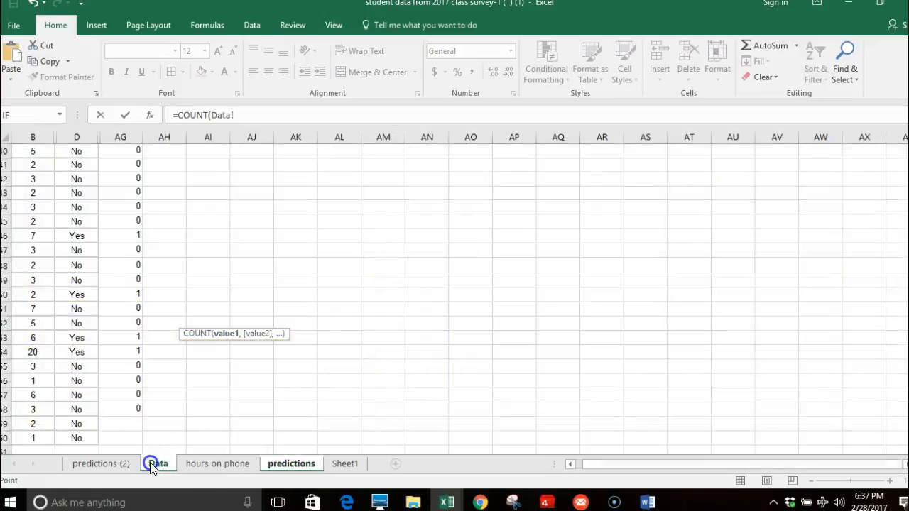
left_click(40, 438)
key("ctrl+shift+Up")
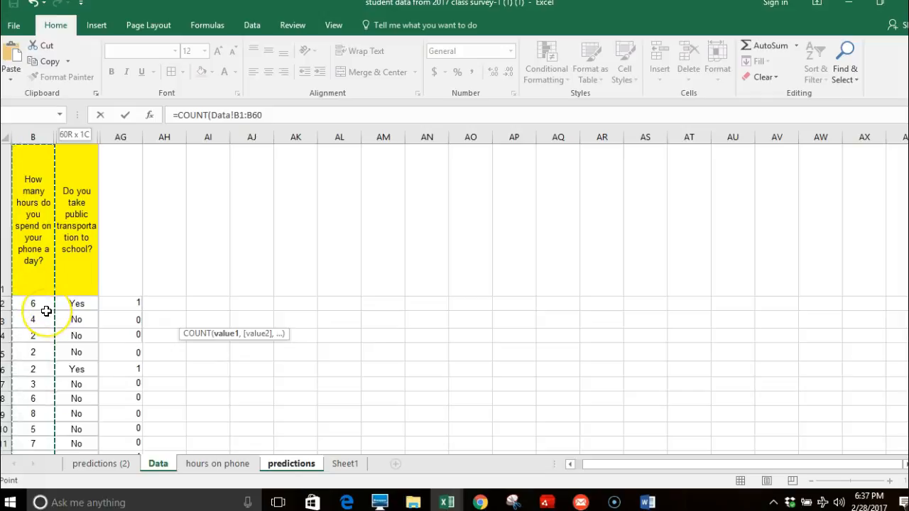
key("Return")
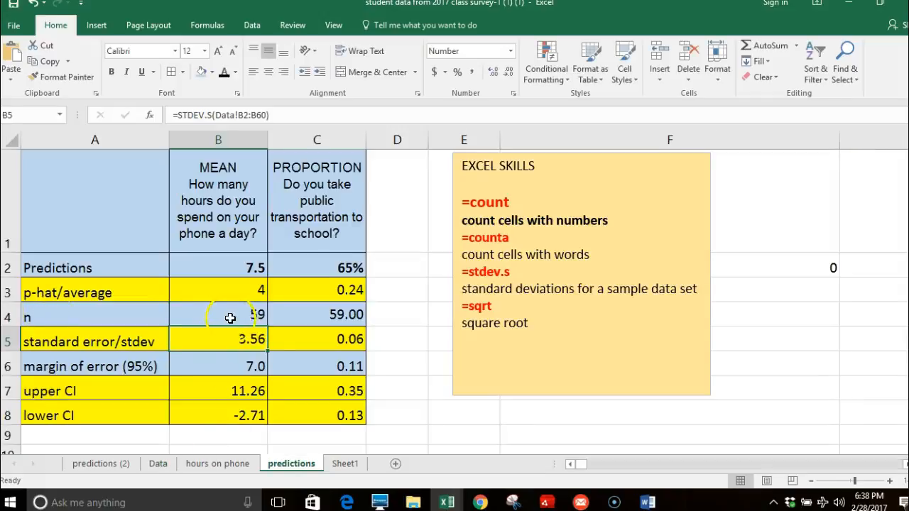
left_click(240, 316)
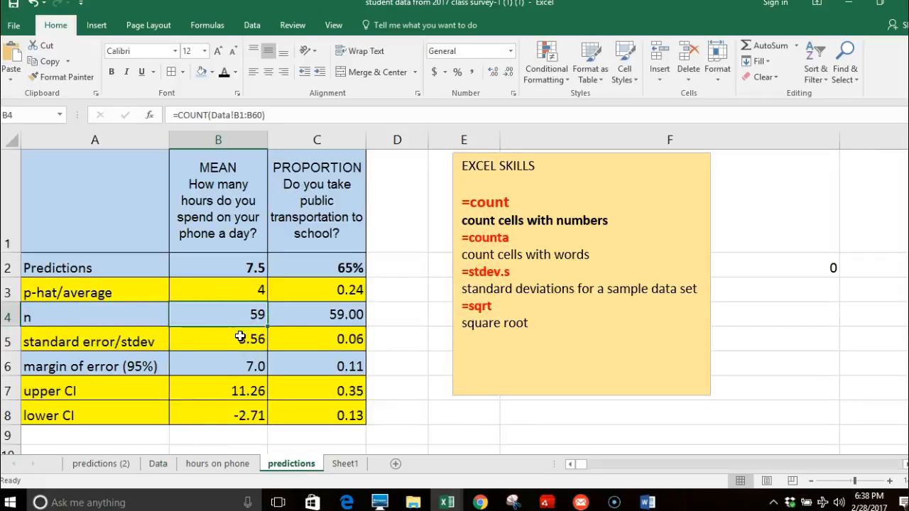
- Calculate the mean question's sample standard deviation in B5 with a STDEV.S formula over Data!B2:B60
left_click(240, 338)
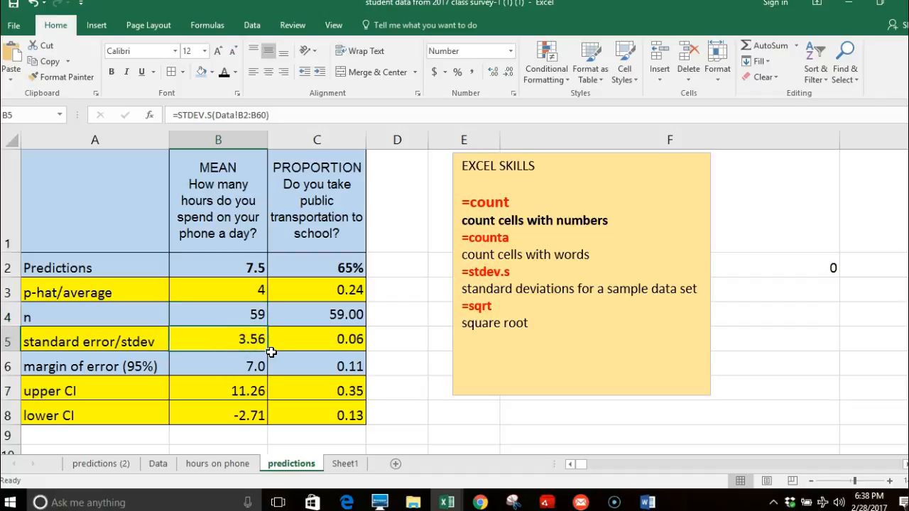
left_click(174, 162)
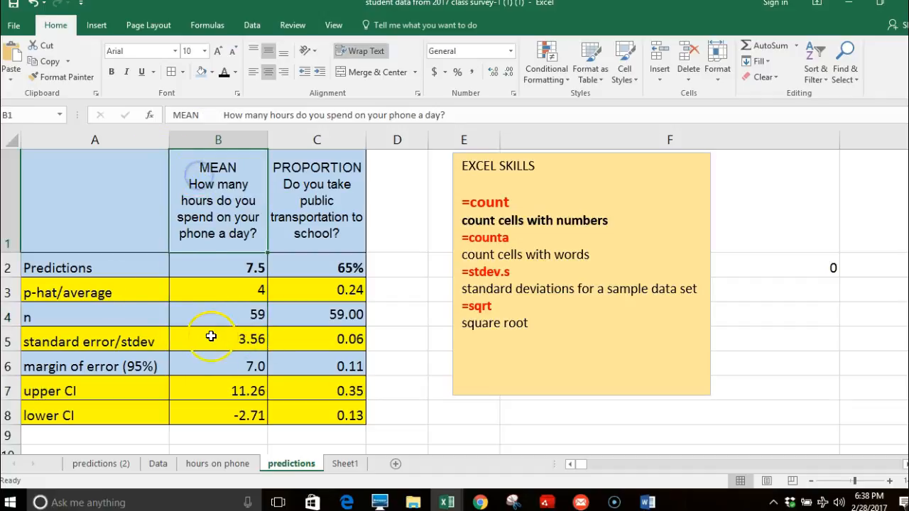
left_click(213, 339)
type("=ste")
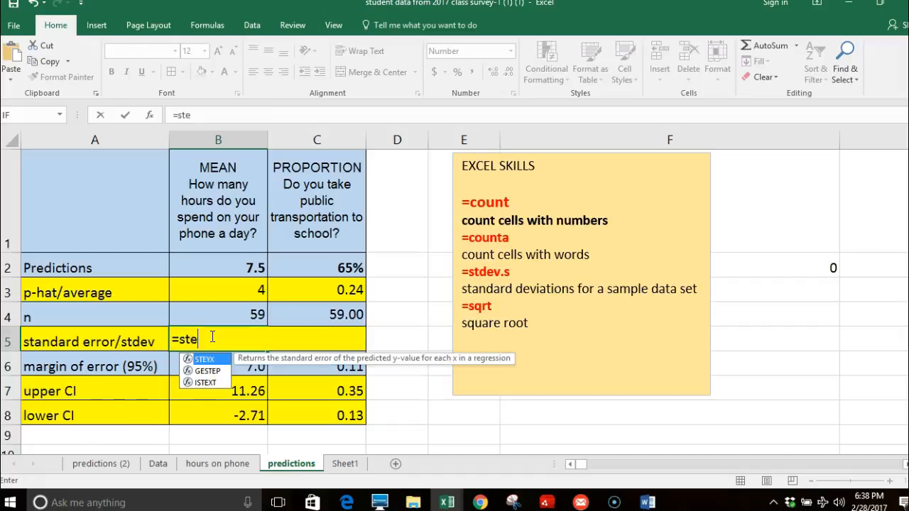
type("d")
key("BackSpace")
key("BackSpace")
type("d")
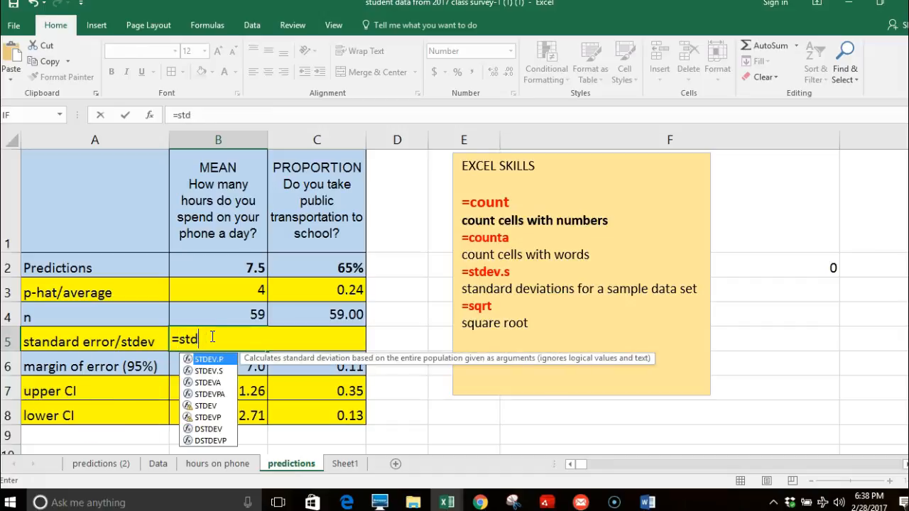
double_click(213, 370)
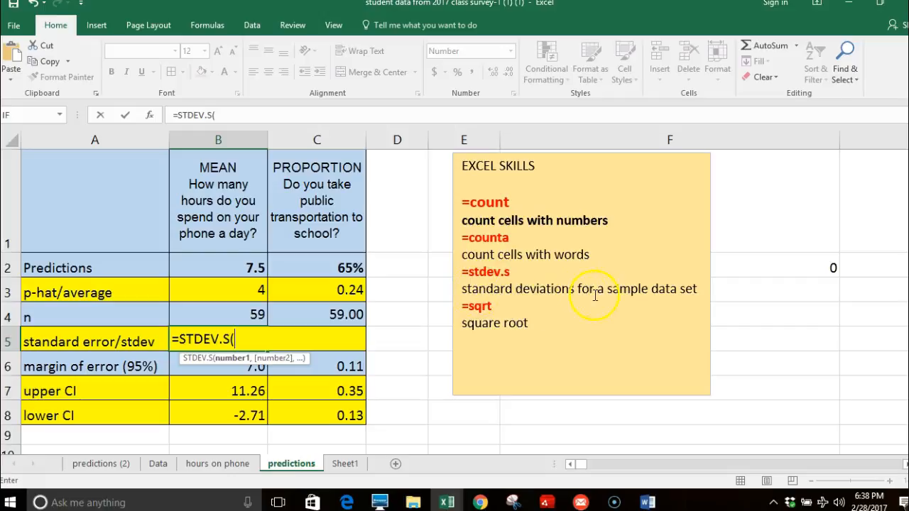
left_click(157, 463)
left_click(35, 305)
key("ctrl+shift+Down")
key("Return")
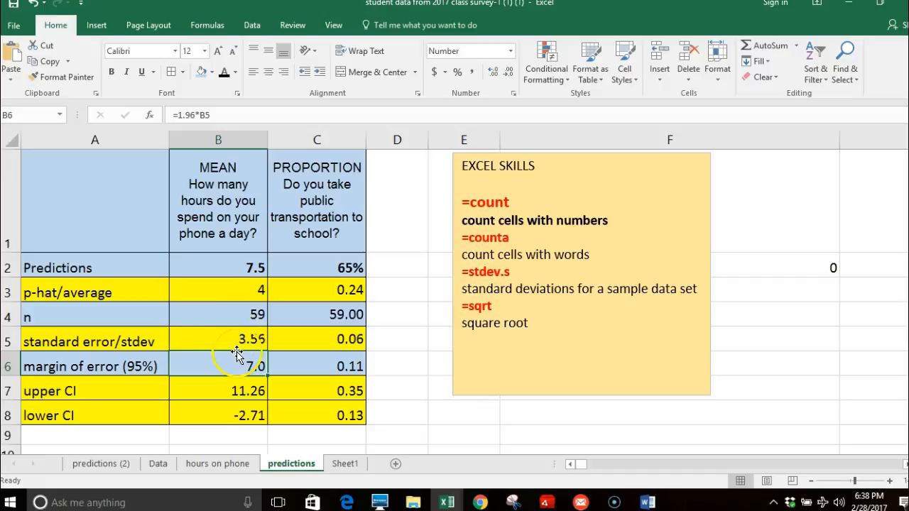
- Calculate the mean question's 95% margin of error in B6 with the formula =1.96*B5
type("=")
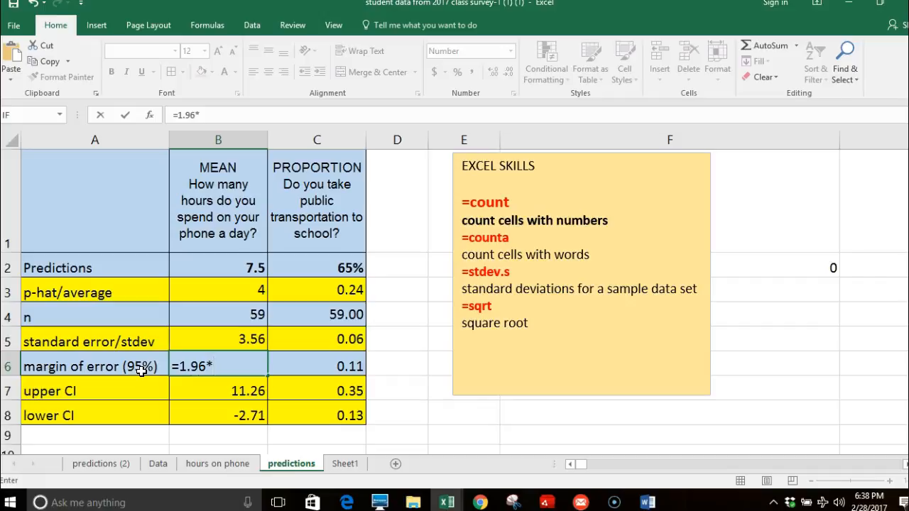
left_click(175, 339)
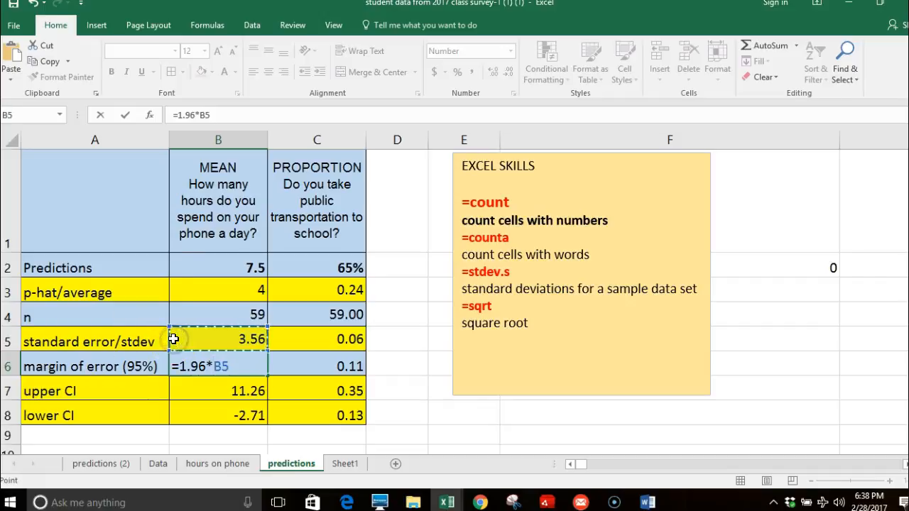
key("Return")
- Calculate the mean question's upper confidence limit in B7 with the formula =B3+B6
left_click(246, 390)
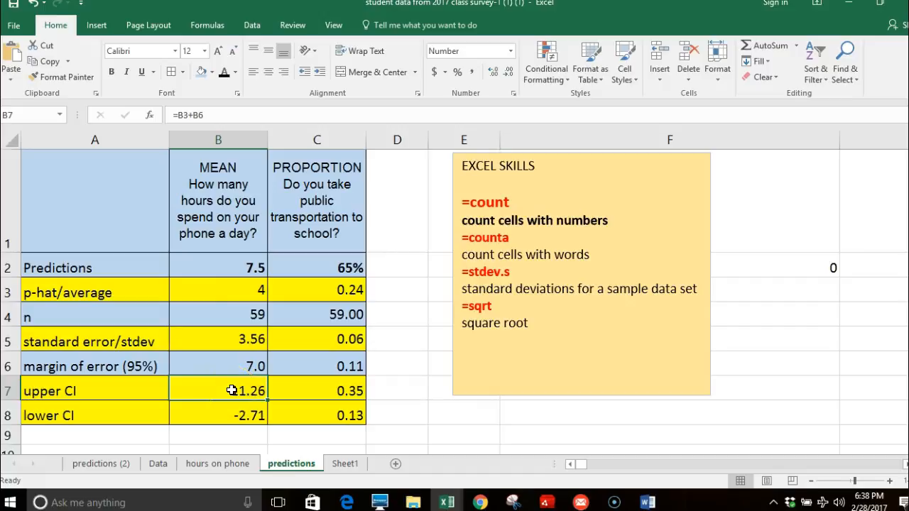
type("=")
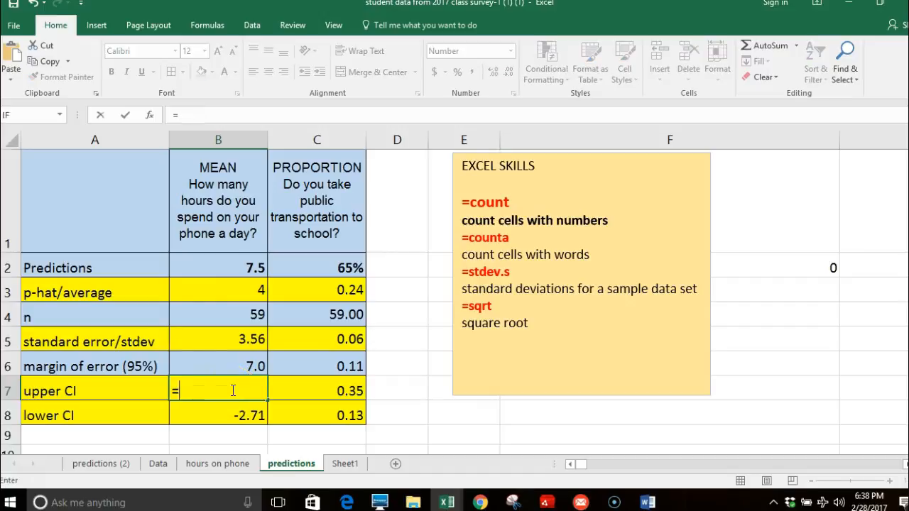
left_click(215, 295)
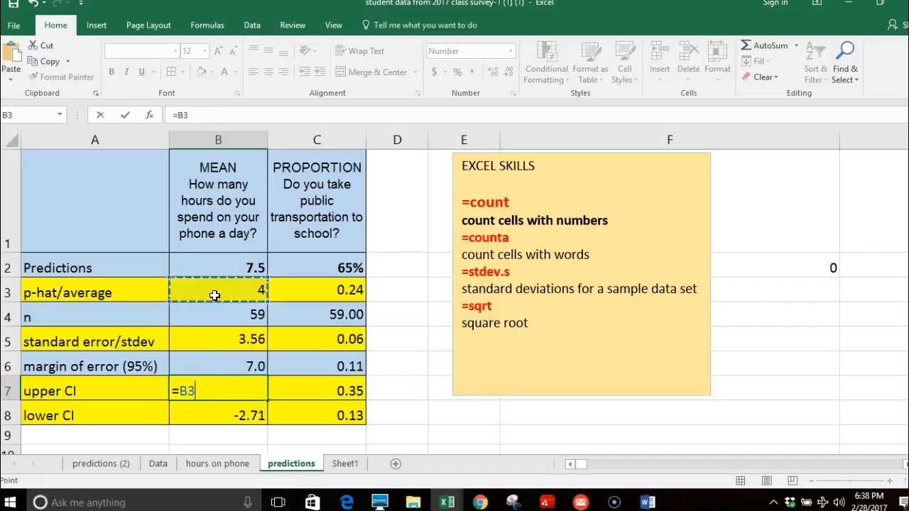
type("+")
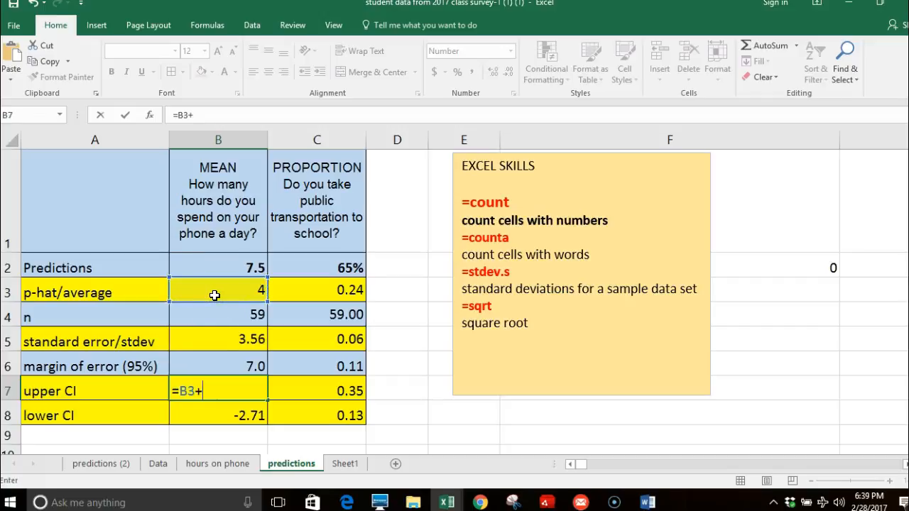
left_click(212, 367)
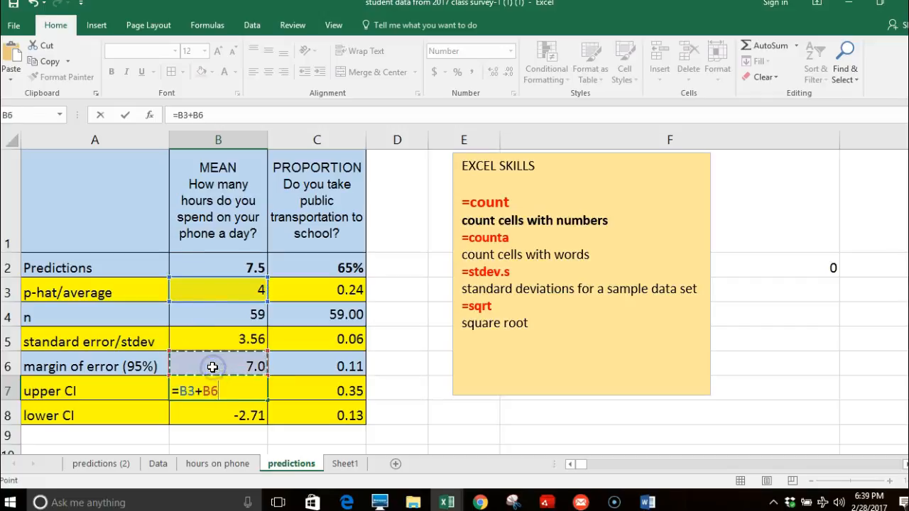
key("Return")
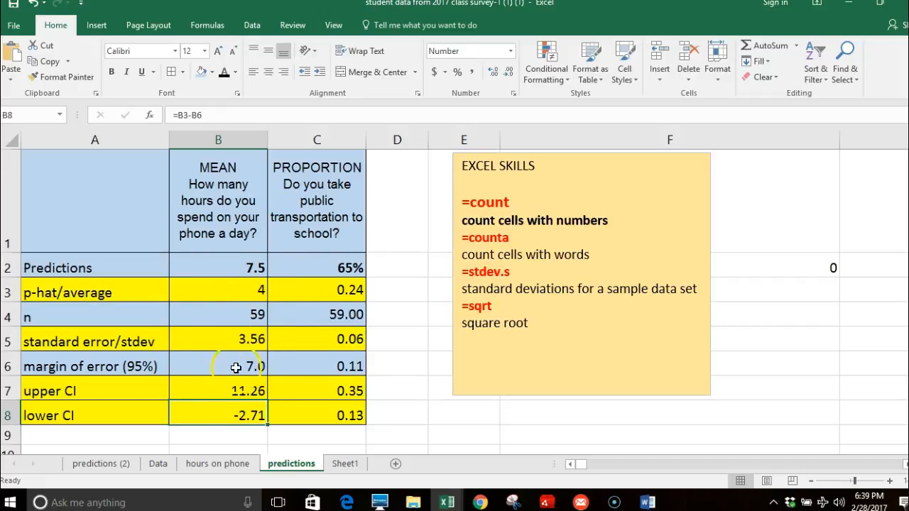
- Clear the n value for the proportion question in C4
left_click(334, 265)
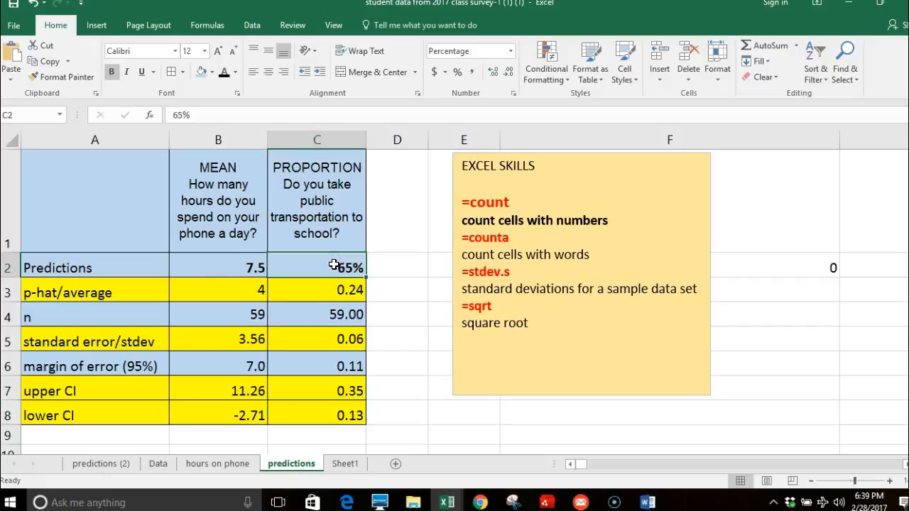
left_click(325, 287)
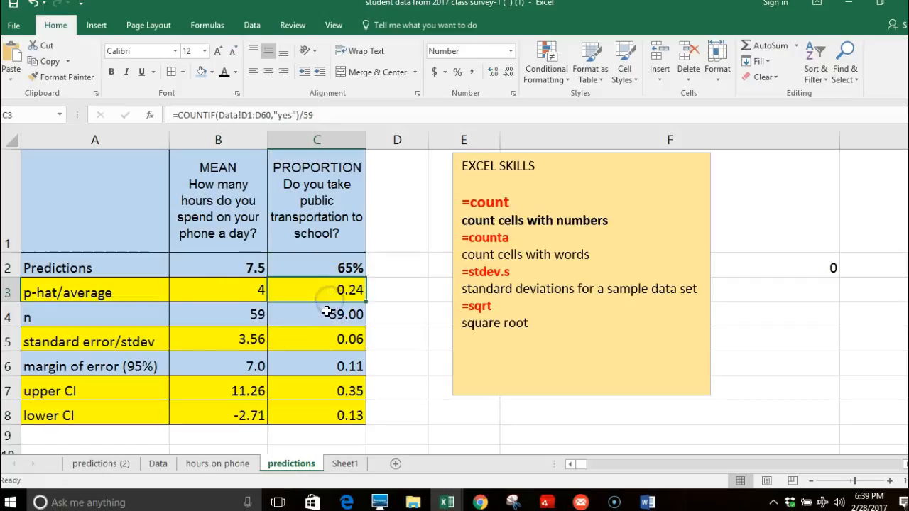
left_click(325, 317)
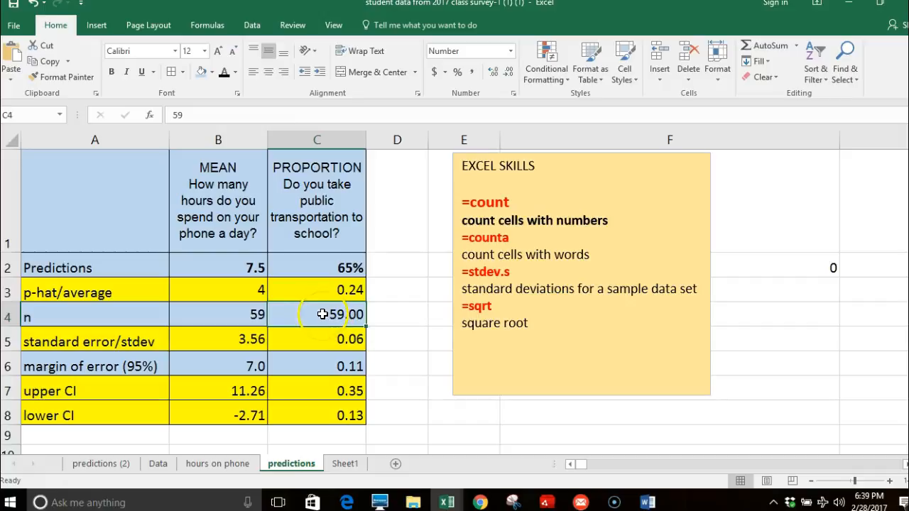
type("=")
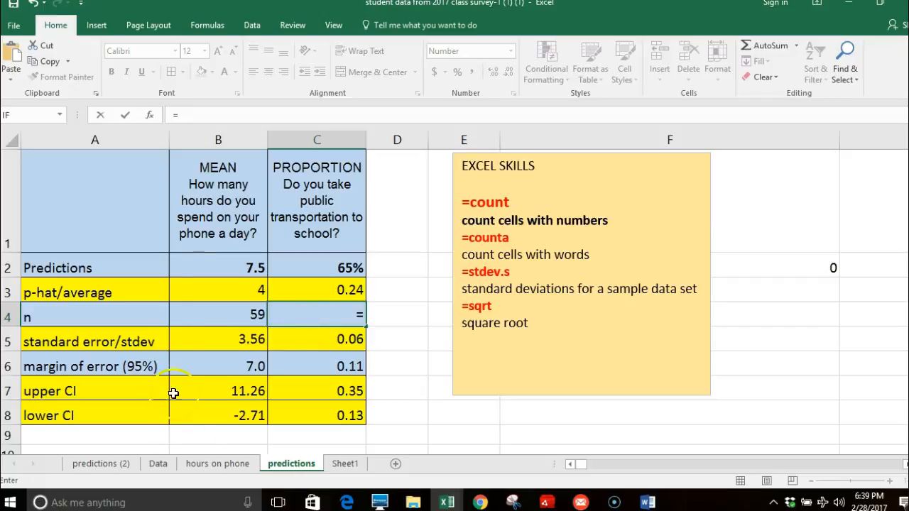
key("BackSpace")
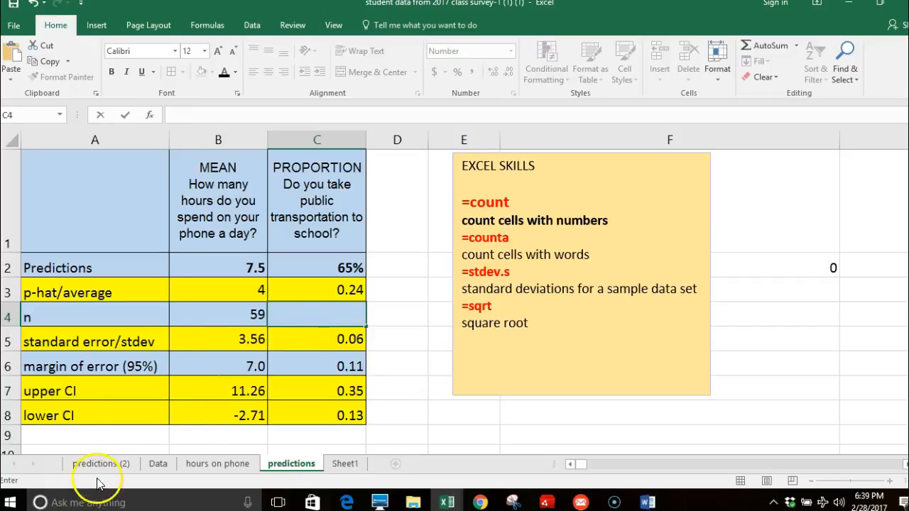
- Try to count the public transportation answers in C4 with a COUNTA formula over Data!D2:D3
left_click(153, 463)
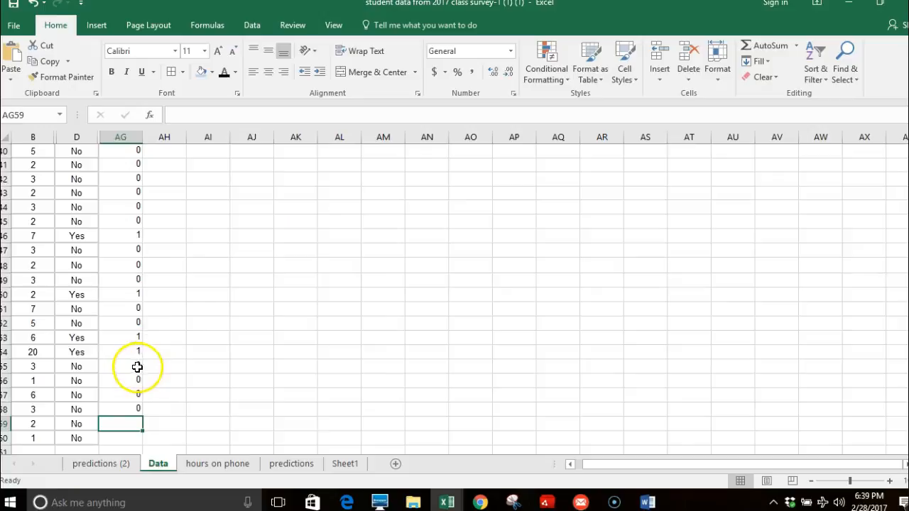
scroll(134, 324, "up", 5)
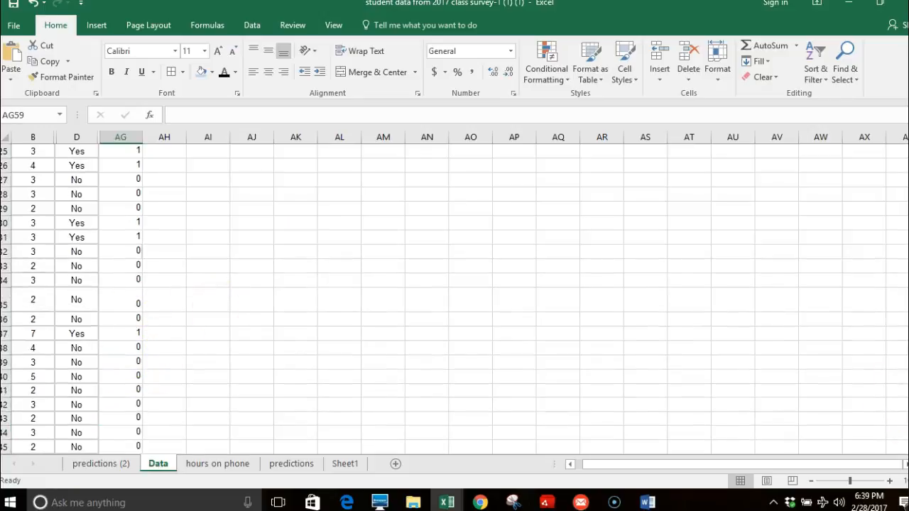
scroll(75, 337, "up", 8)
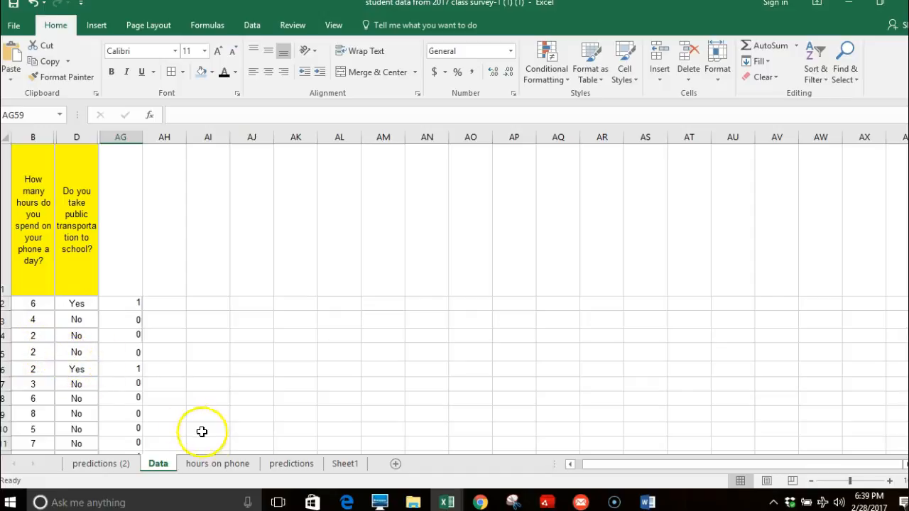
left_click(278, 465)
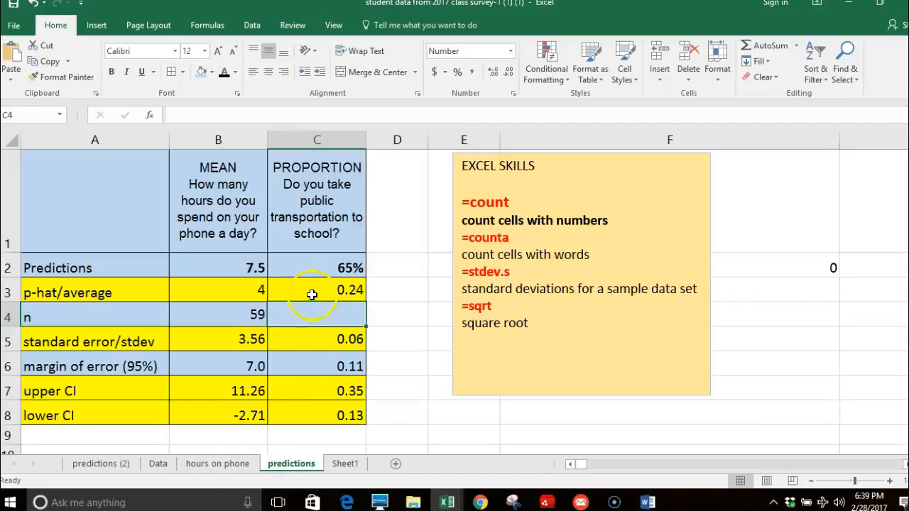
type("=count")
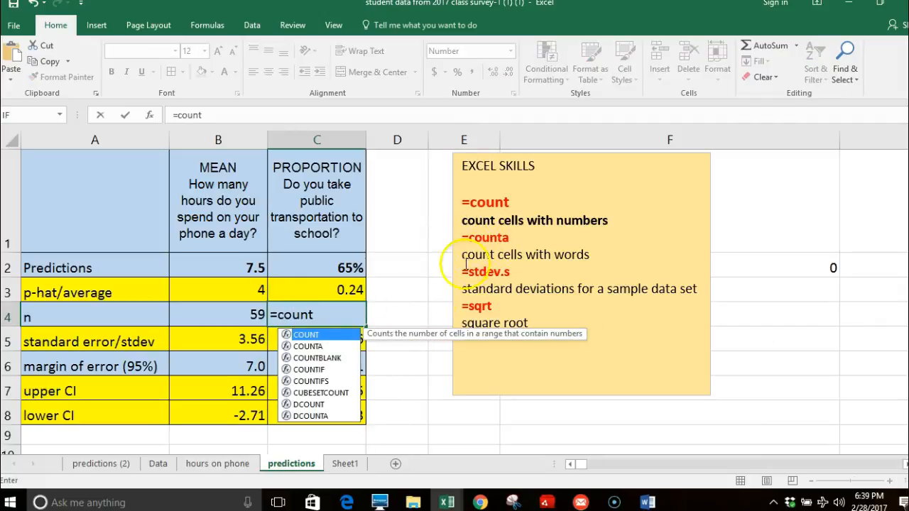
double_click(333, 345)
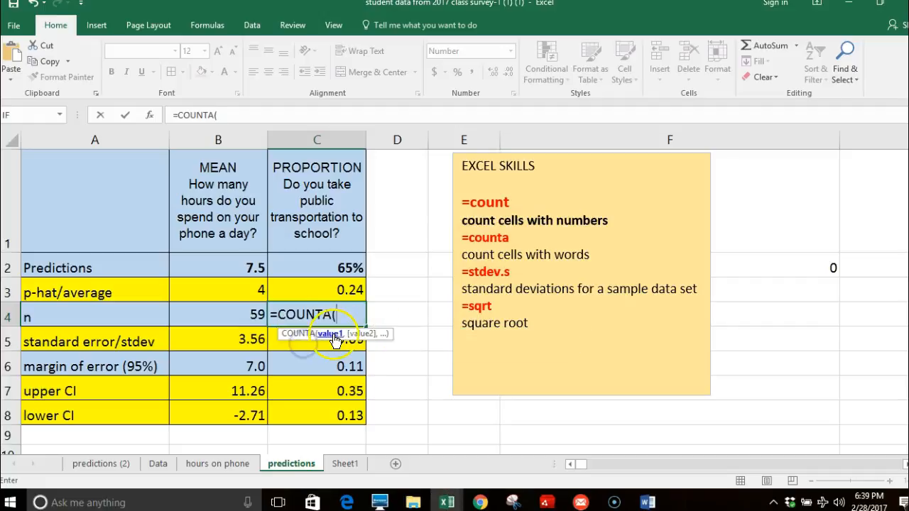
left_click(343, 338)
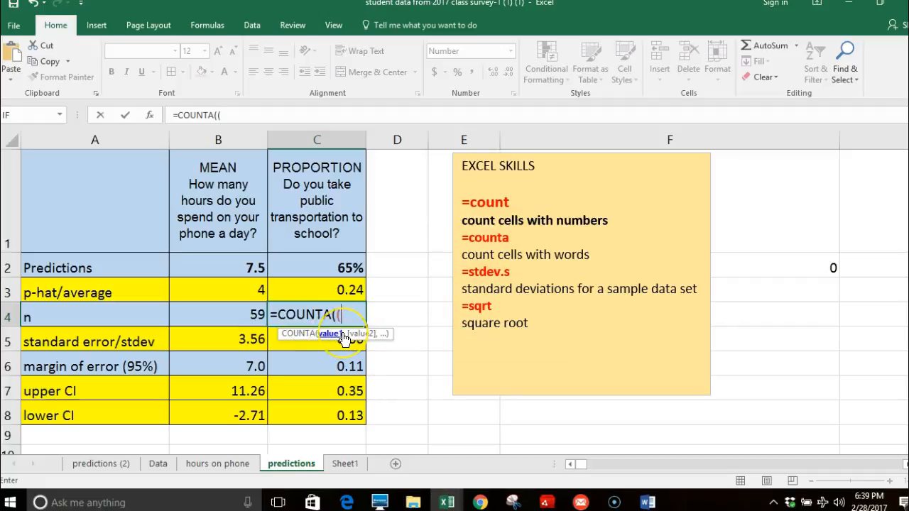
left_click(158, 462)
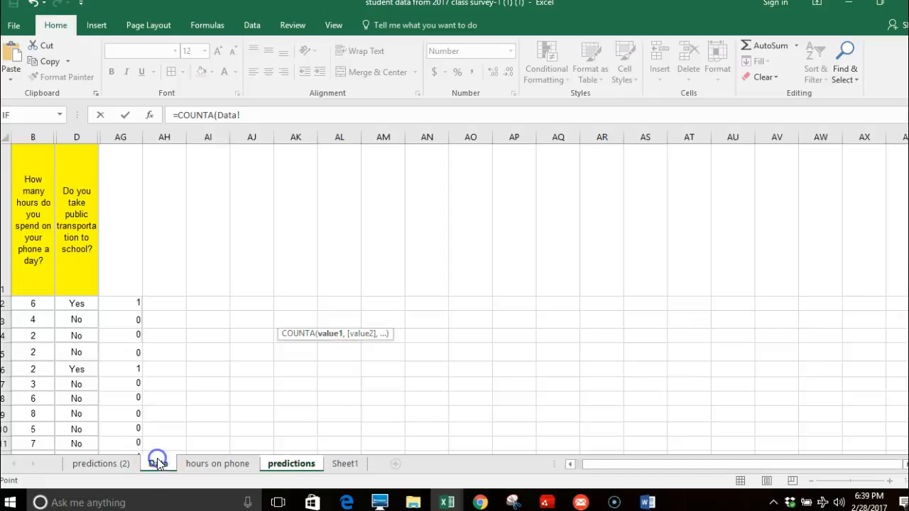
left_click(83, 302)
key("shift+Down")
key("Return")
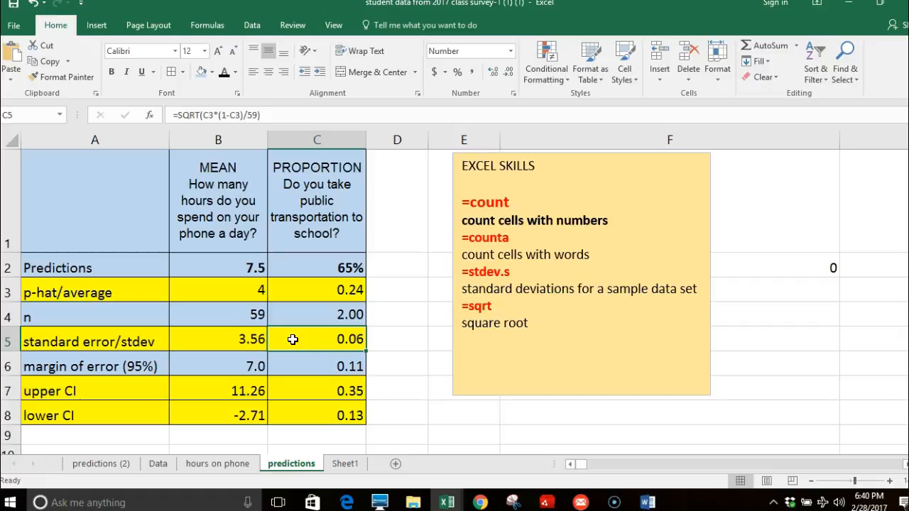
- Calculate the proportion question's standard error in C5 with the formula =SQRT(C3*(1-C3)/C4)
type("=")
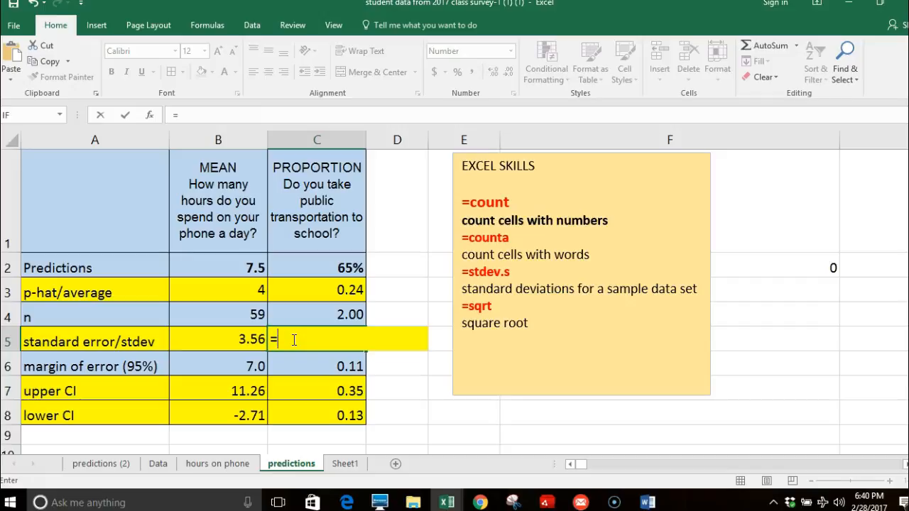
type("s")
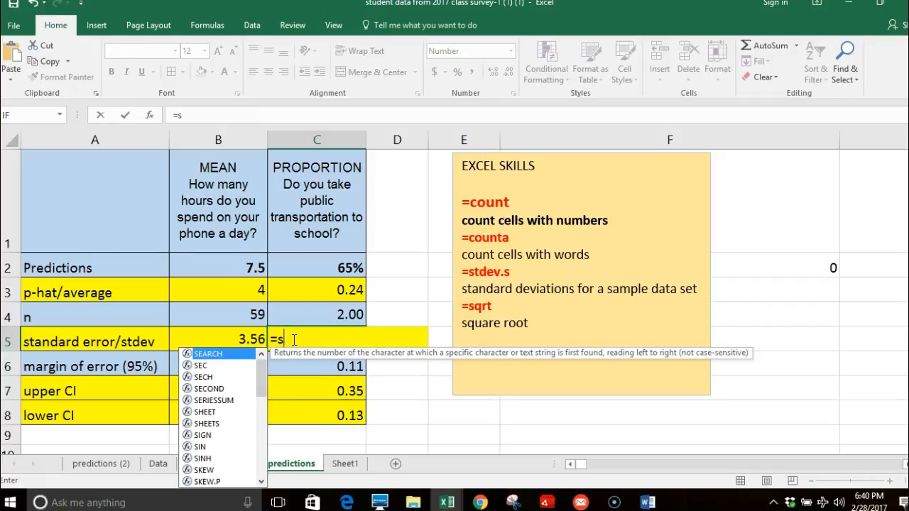
type("qrt")
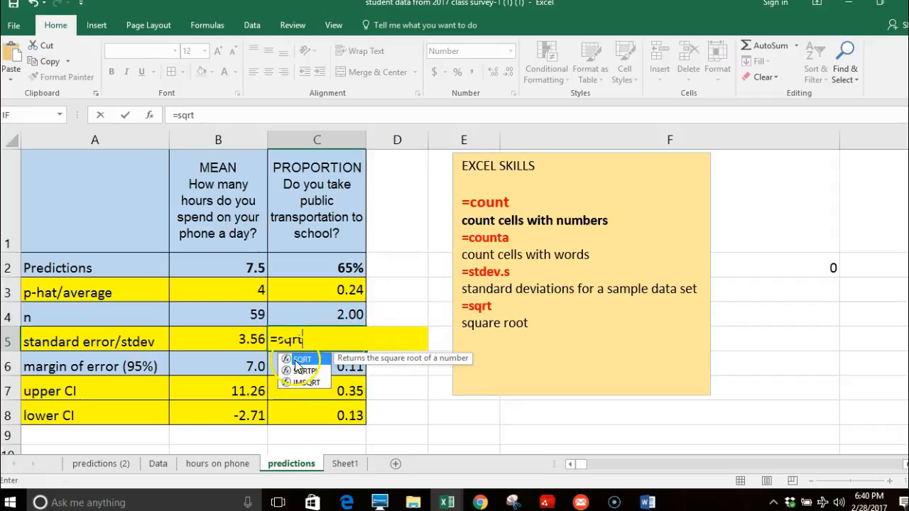
double_click(297, 360)
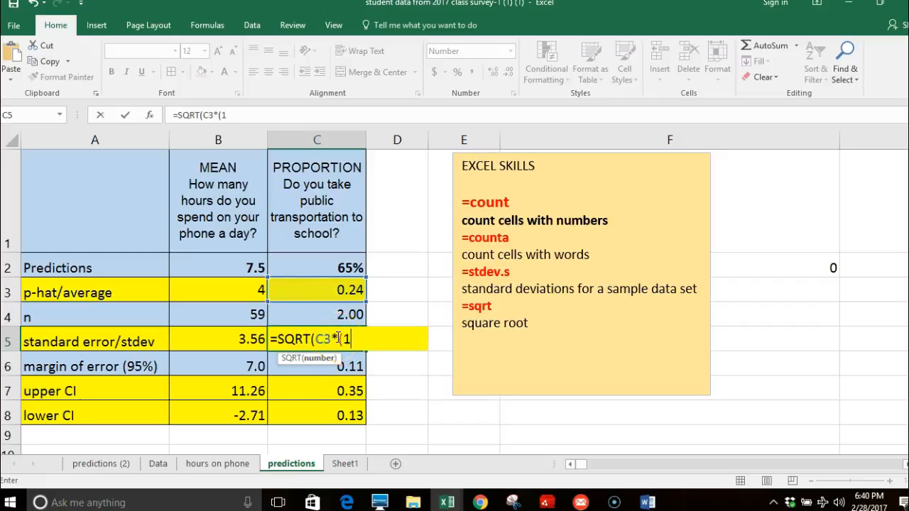
left_click(327, 294)
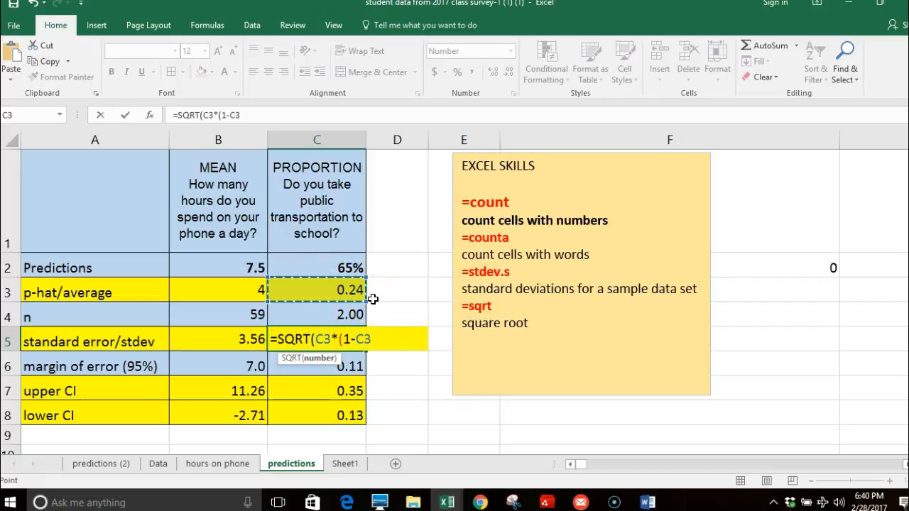
type("/")
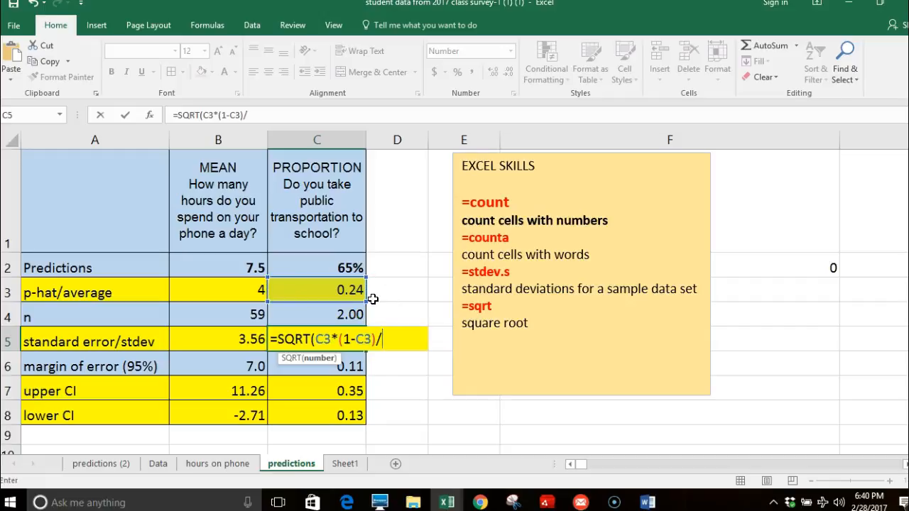
left_click(339, 316)
left_click(339, 317)
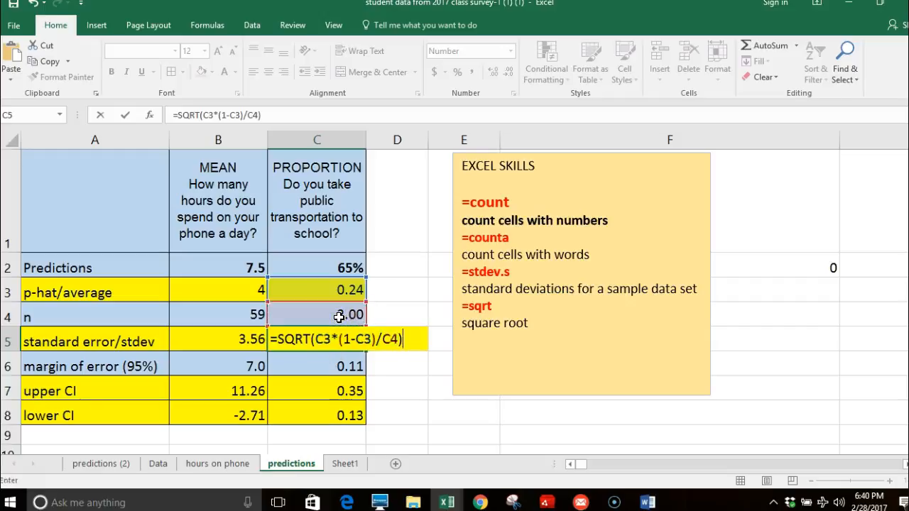
key("Return")
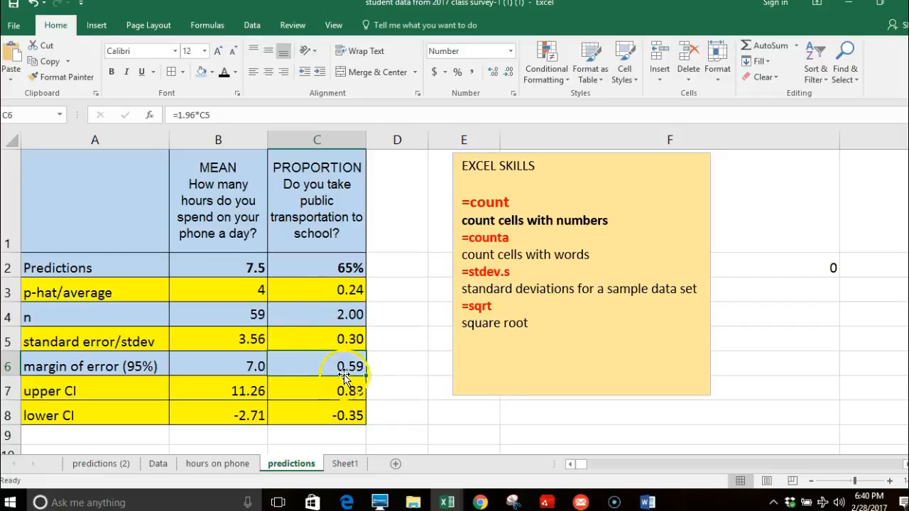
- Replace the proportion question's n formula in C4 with a COUNTA over Data!D2:D60
left_click(322, 354)
left_click(316, 313)
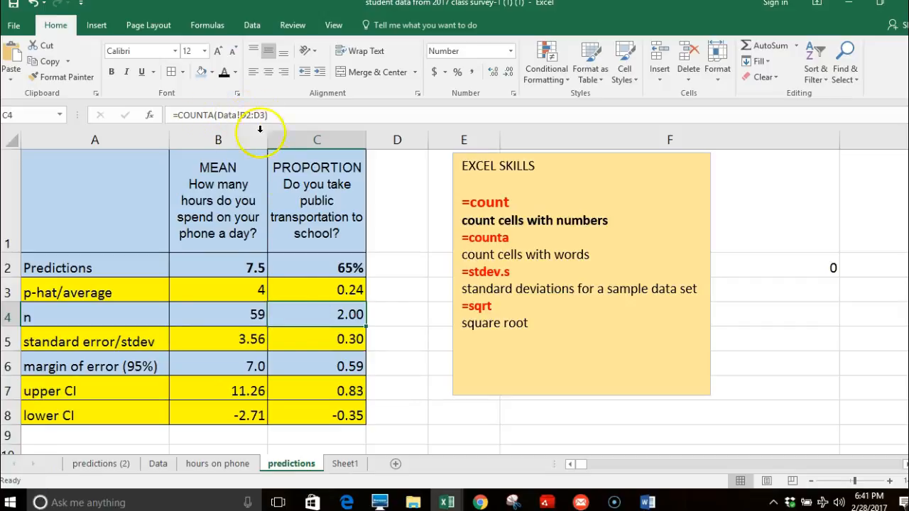
type("=count")
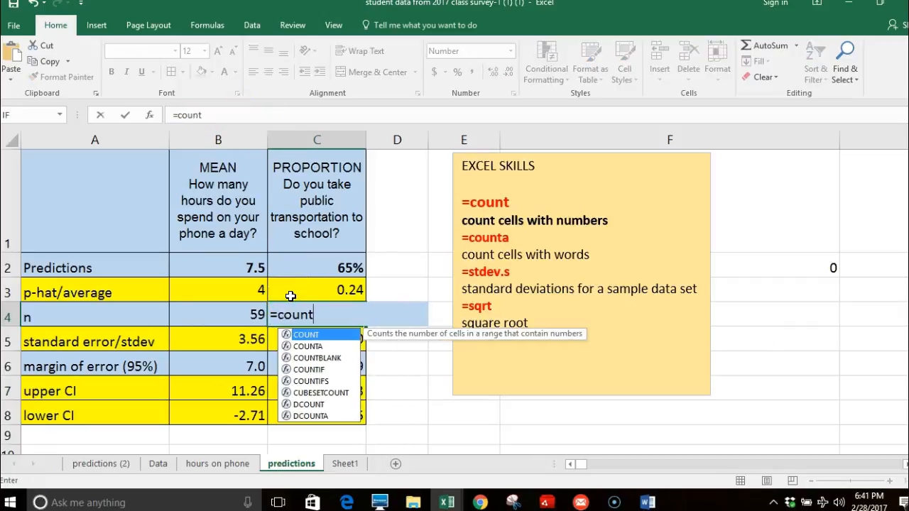
double_click(312, 347)
left_click(159, 463)
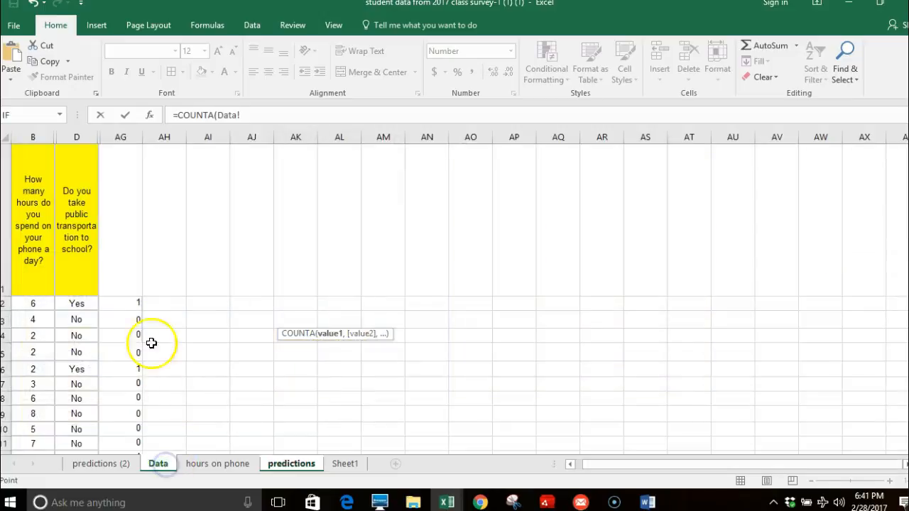
left_click(81, 302)
key("ctrl+shift+Down")
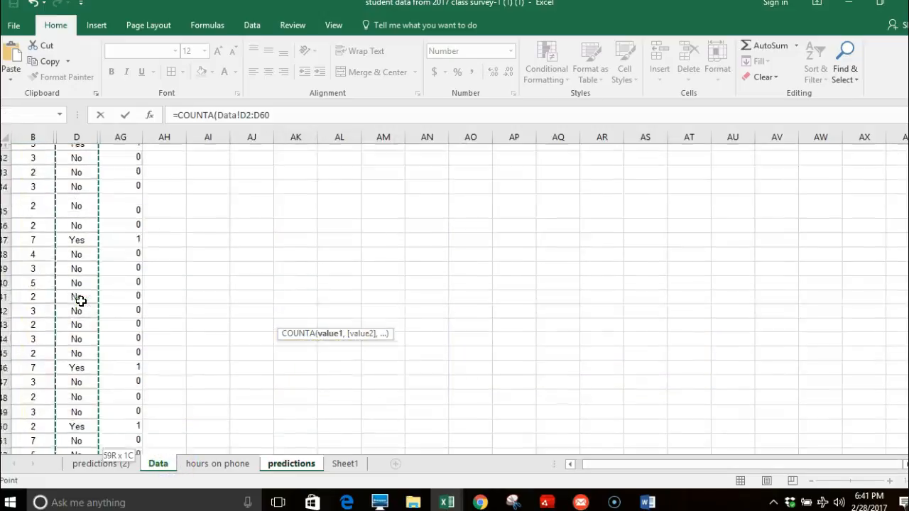
key("Return")
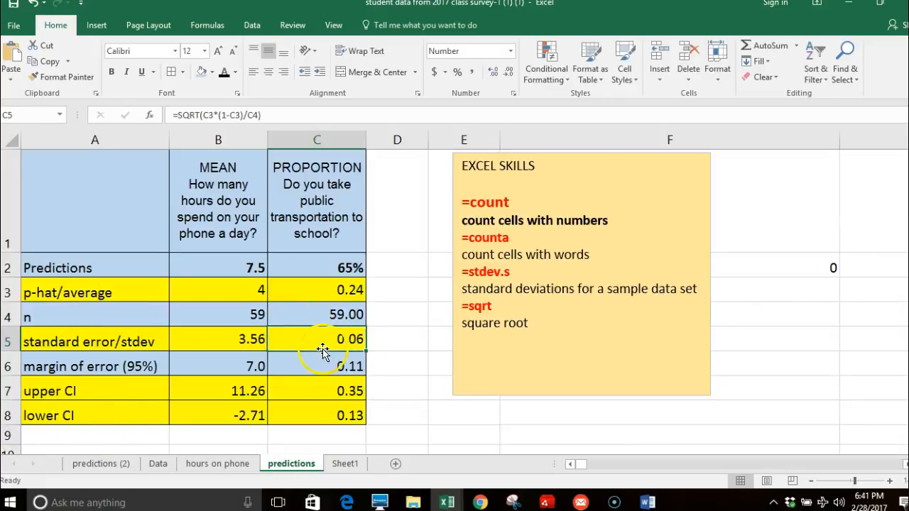
- Check the proportion question's formulas for the margin of error and the upper and lower confidence limits in C6 to C8
left_click(337, 364)
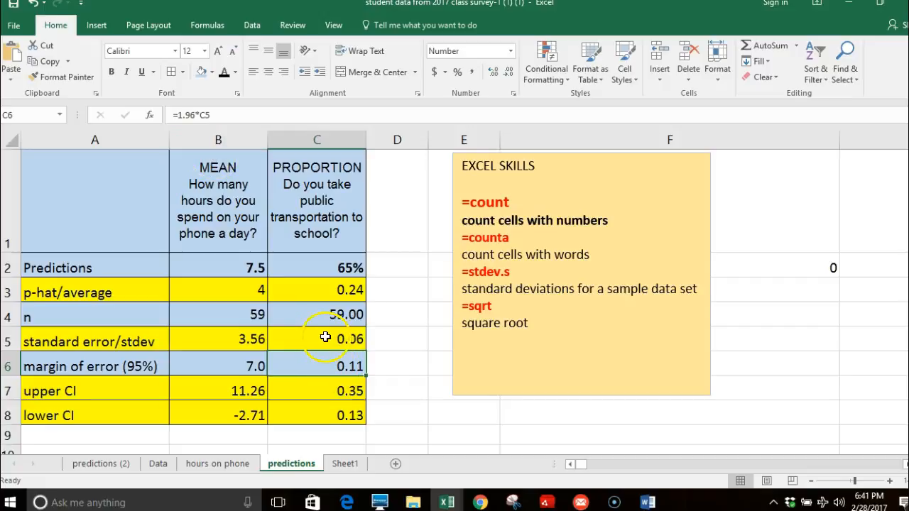
left_click(339, 390)
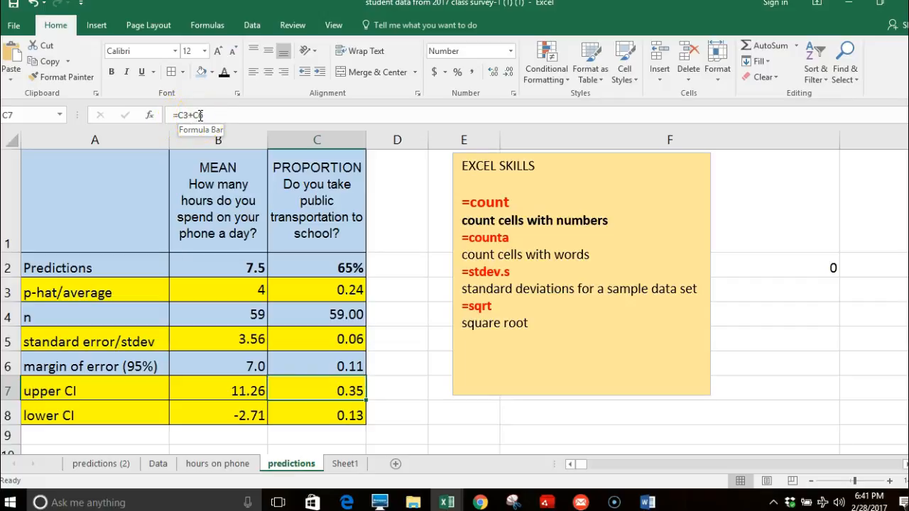
left_click(297, 415)
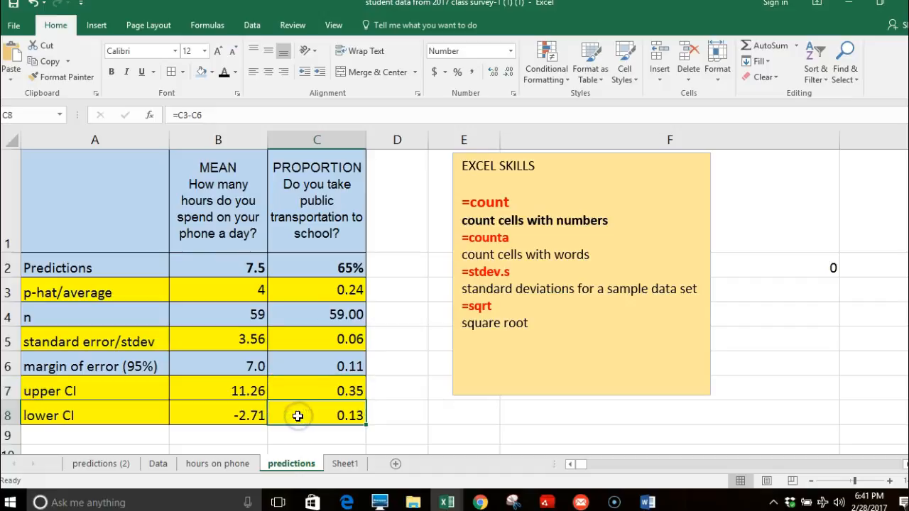